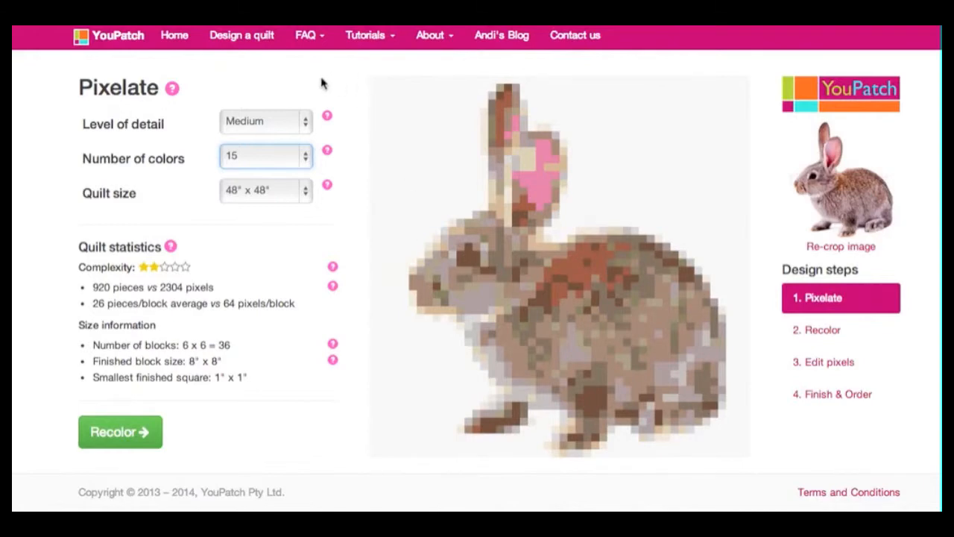
Step: Read the help notes for the Pixelate settings, including level of detail and number of colors, and for the quilt statistics
mouse_move(176, 97)
mouse_move(330, 121)
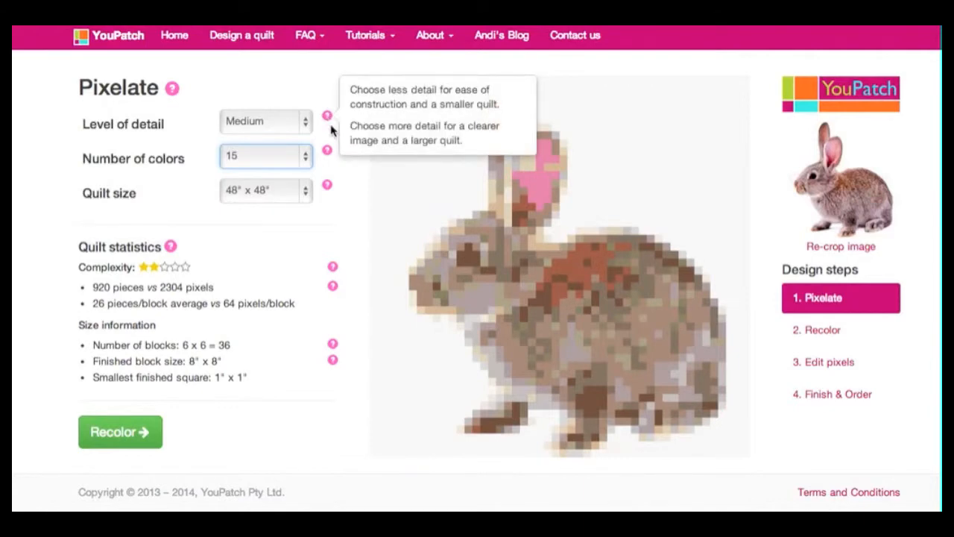
mouse_move(326, 155)
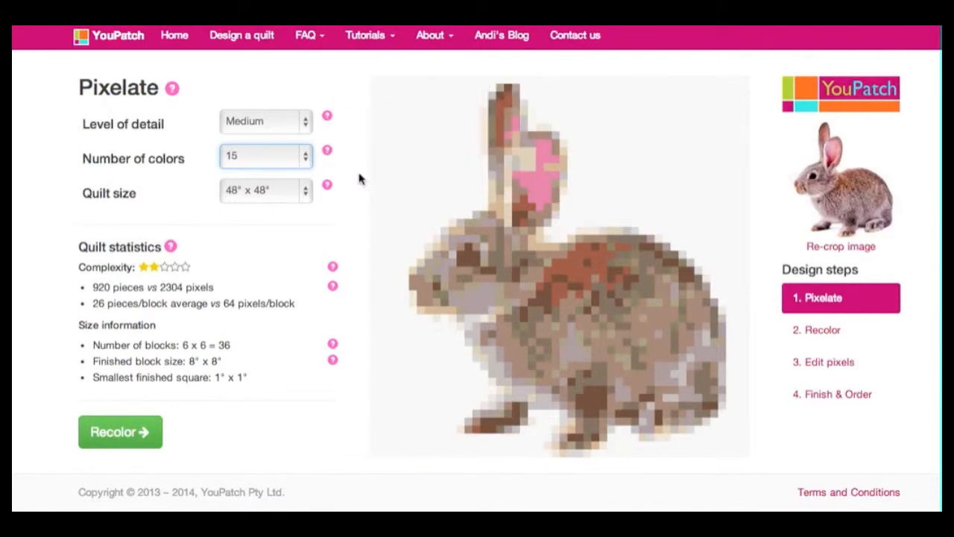
mouse_move(176, 254)
Step: Try the Low and Extra High levels of detail on the rabbit quilt pattern
click(305, 123)
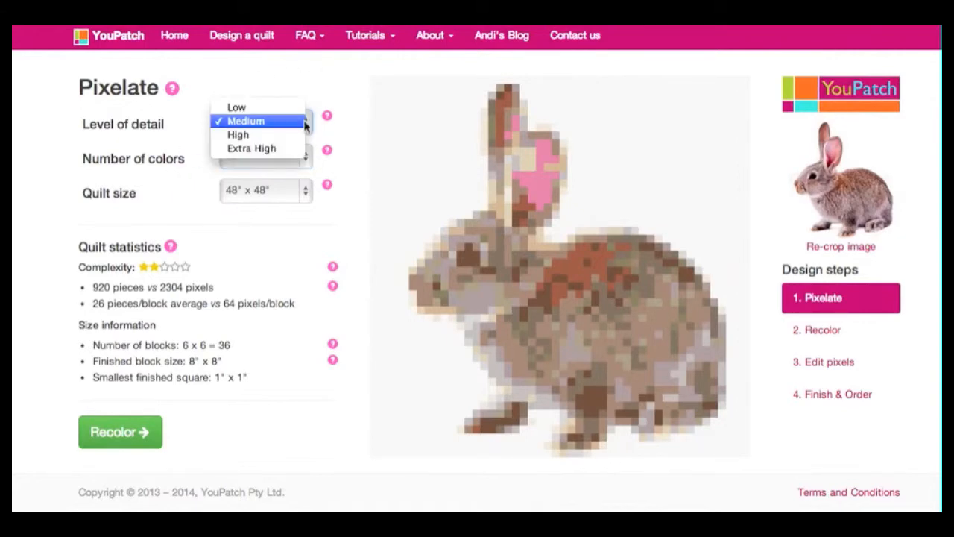
click(284, 109)
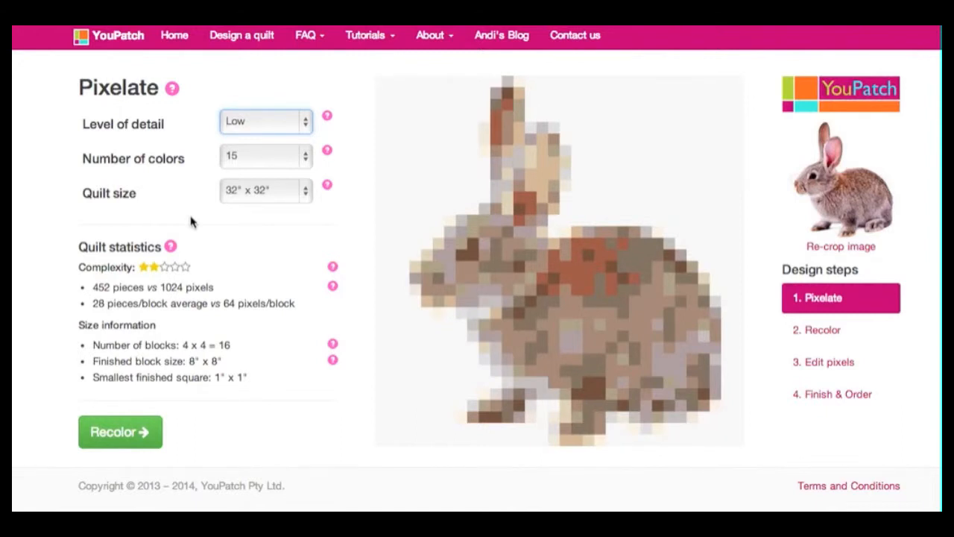
click(308, 124)
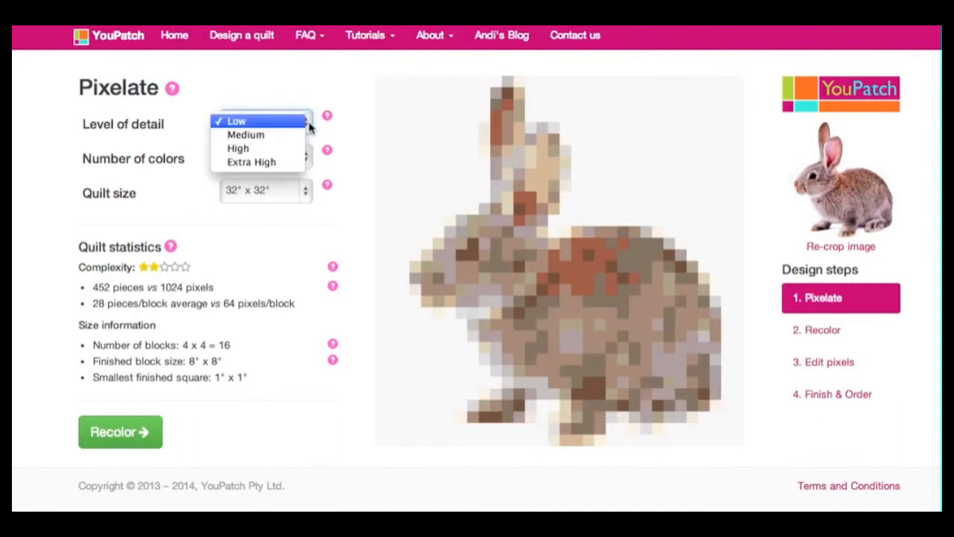
click(293, 162)
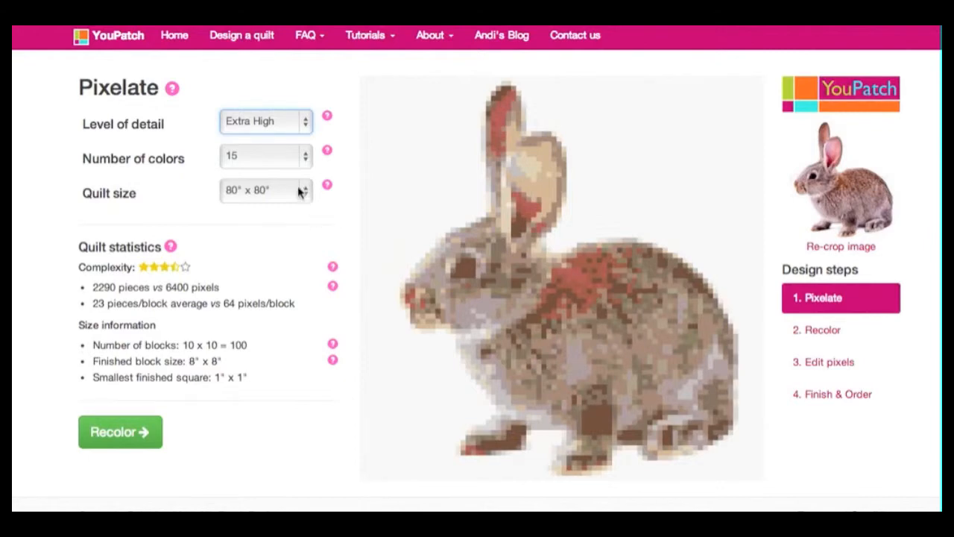
Step: Try the rabbit pattern with 7 and 2 colors, and return the number of colors to 15
click(305, 155)
click(284, 48)
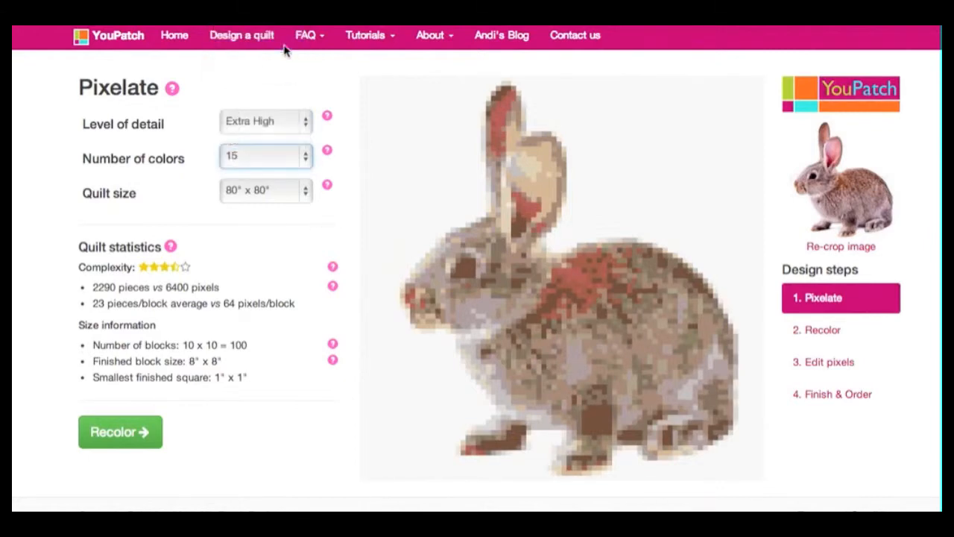
click(306, 156)
click(296, 89)
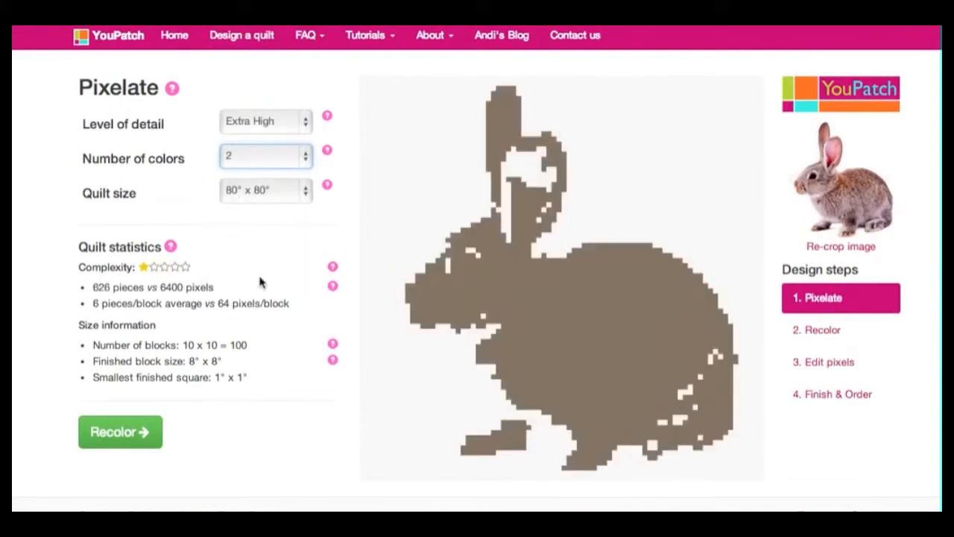
click(303, 158)
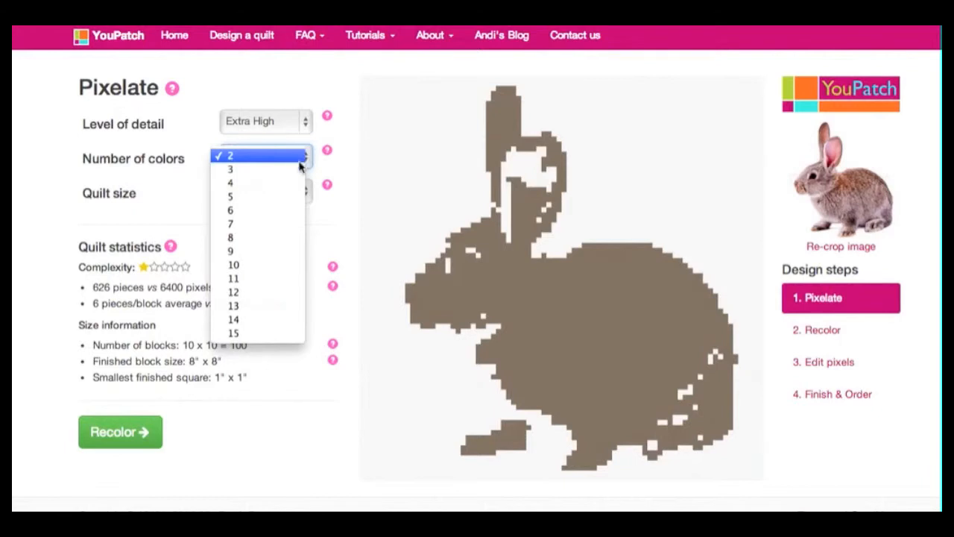
click(271, 332)
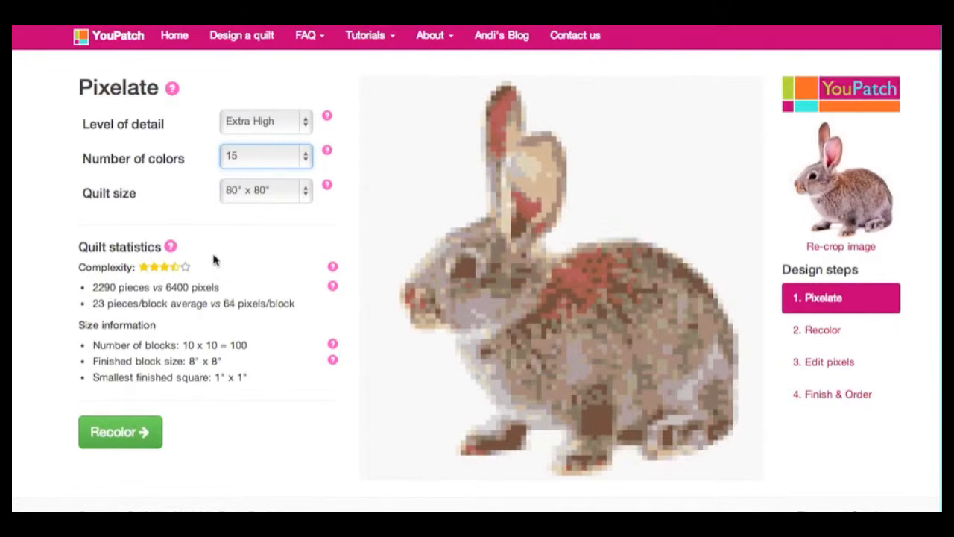
Step: Set the level of detail to Medium and reduce the number of colors to 8, 7 and finally 6
click(307, 122)
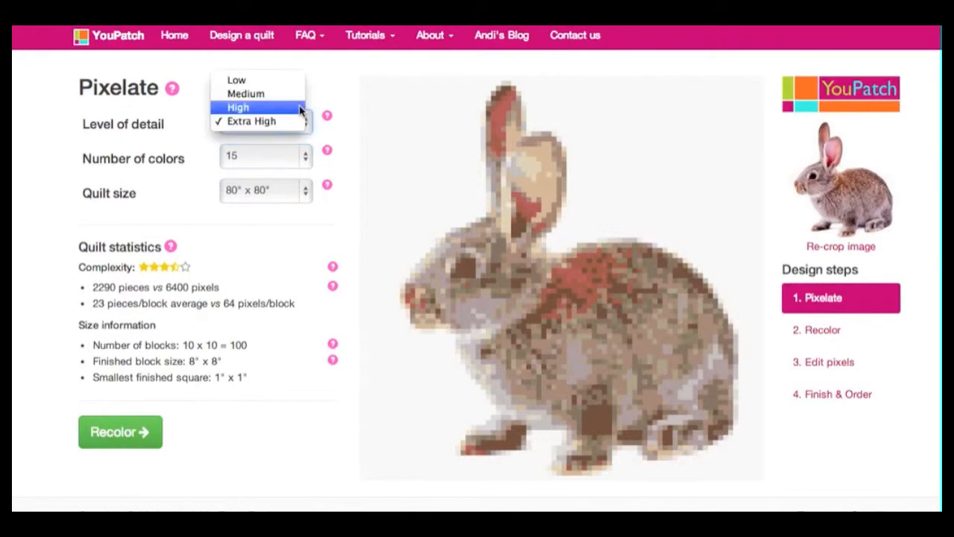
click(298, 94)
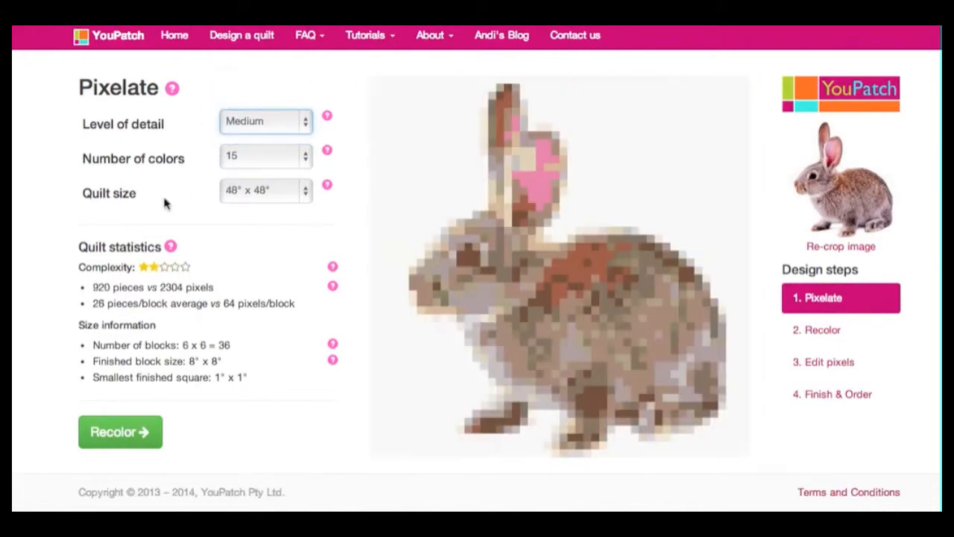
click(305, 156)
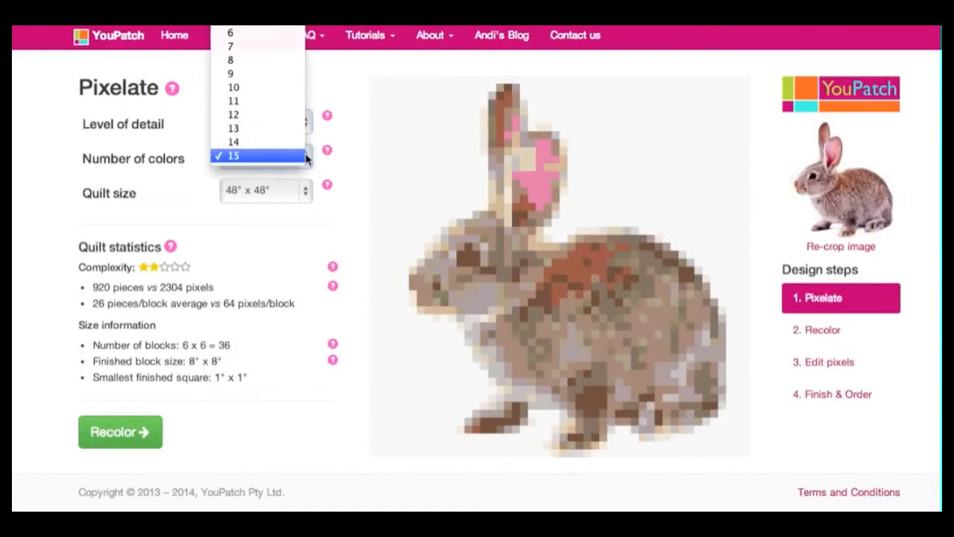
click(284, 61)
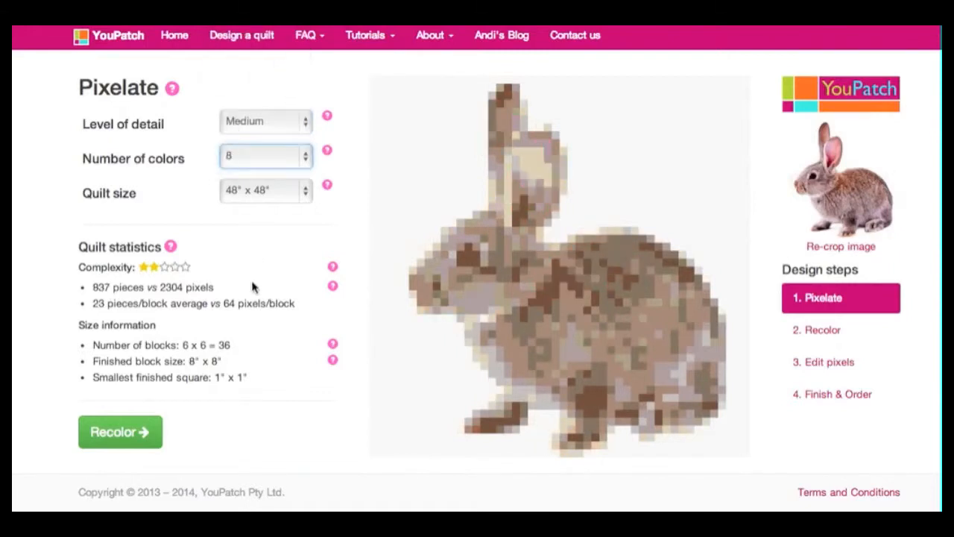
click(307, 156)
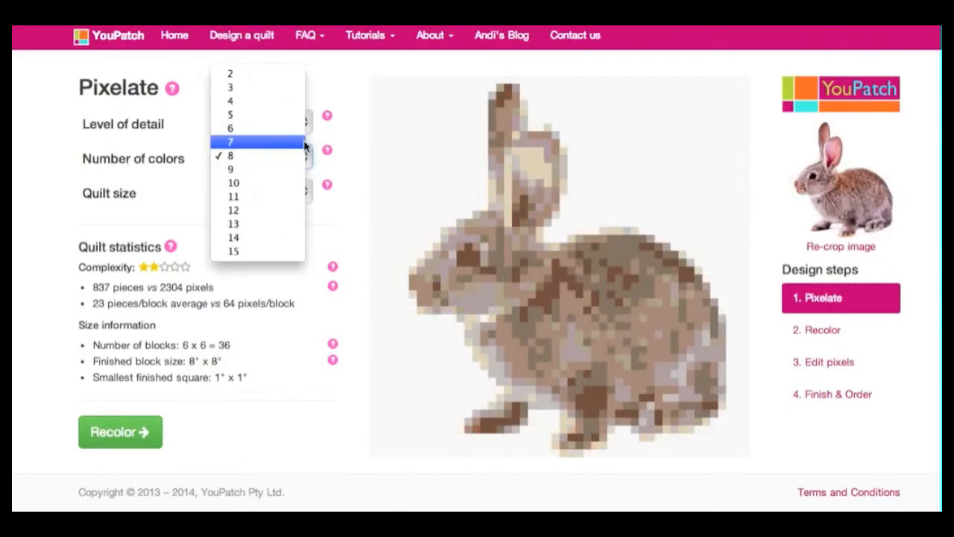
click(299, 142)
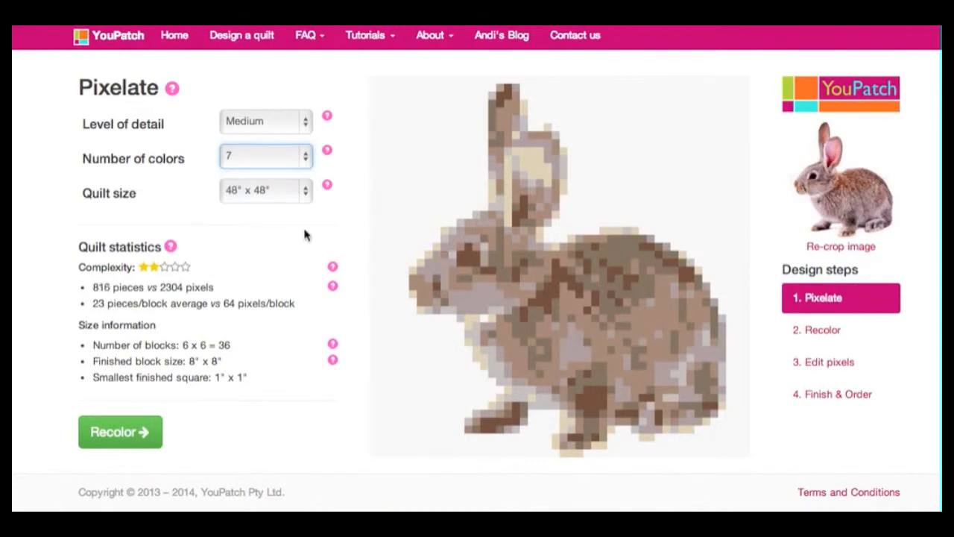
click(307, 158)
click(304, 141)
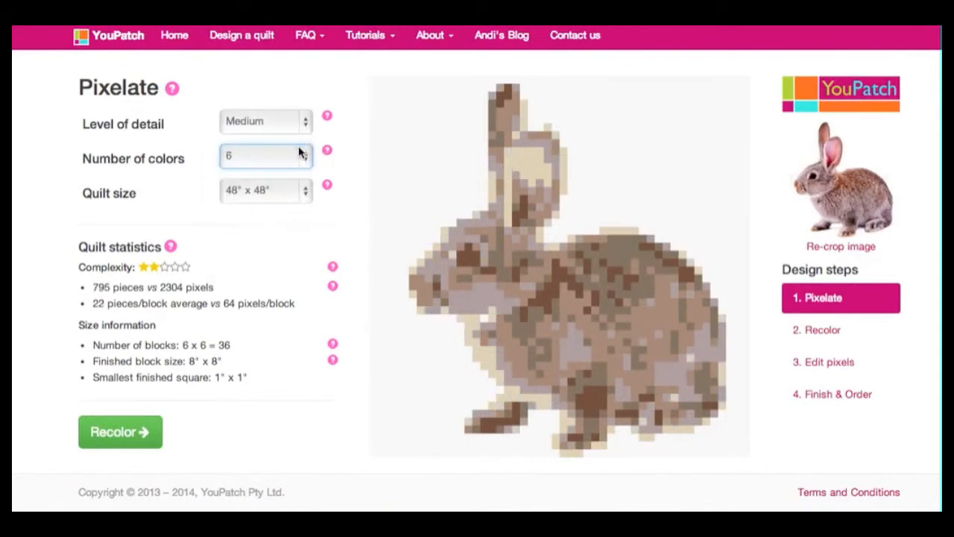
Step: Try the pattern with 5 colors and set the number of colors back to 6
click(302, 154)
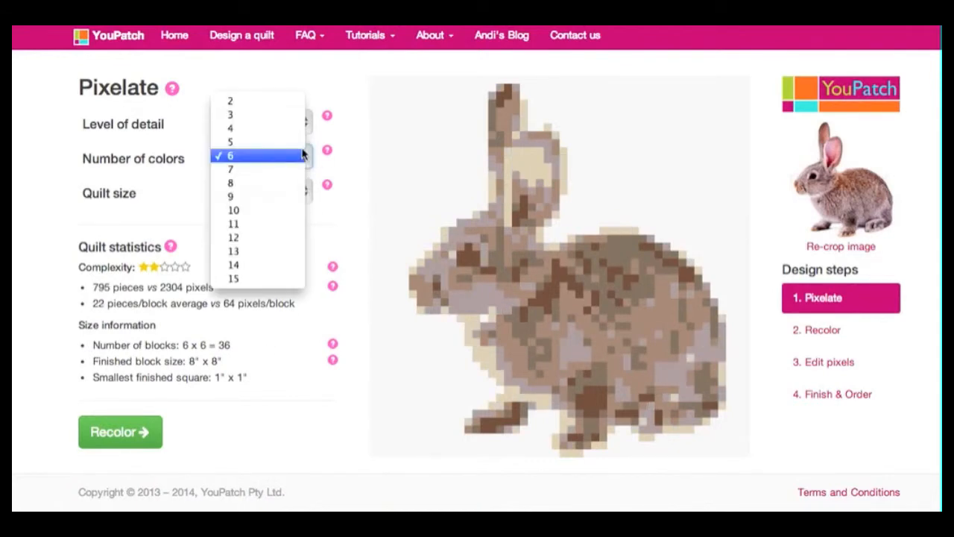
click(304, 146)
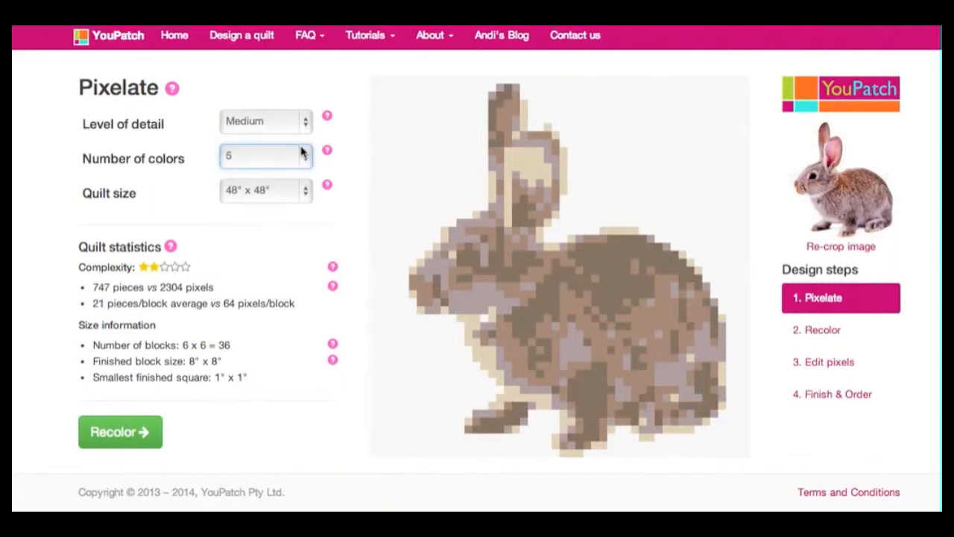
click(303, 154)
click(304, 167)
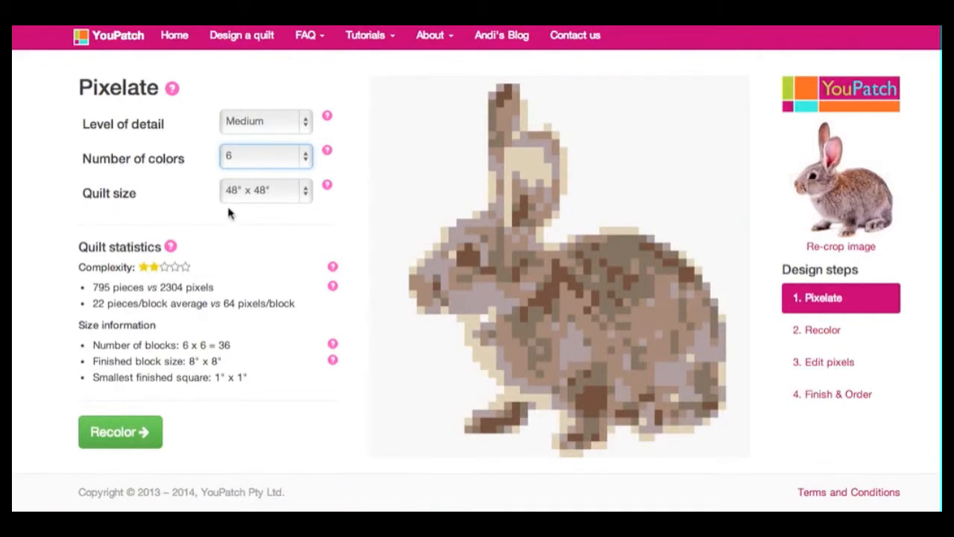
Step: Try the quilt sizes 72" x 72", 36" x 36" and 96" x 96" to compare their block and square sizes
click(305, 192)
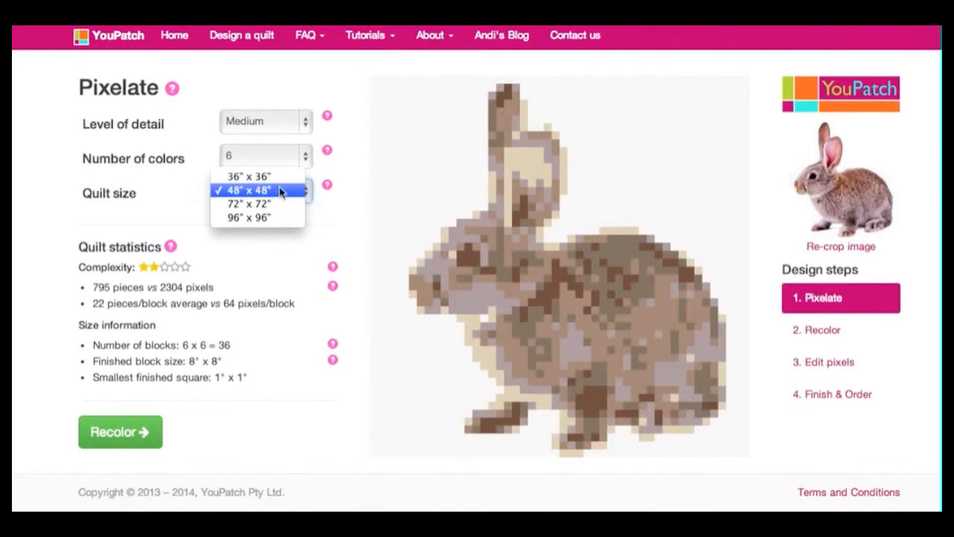
click(261, 205)
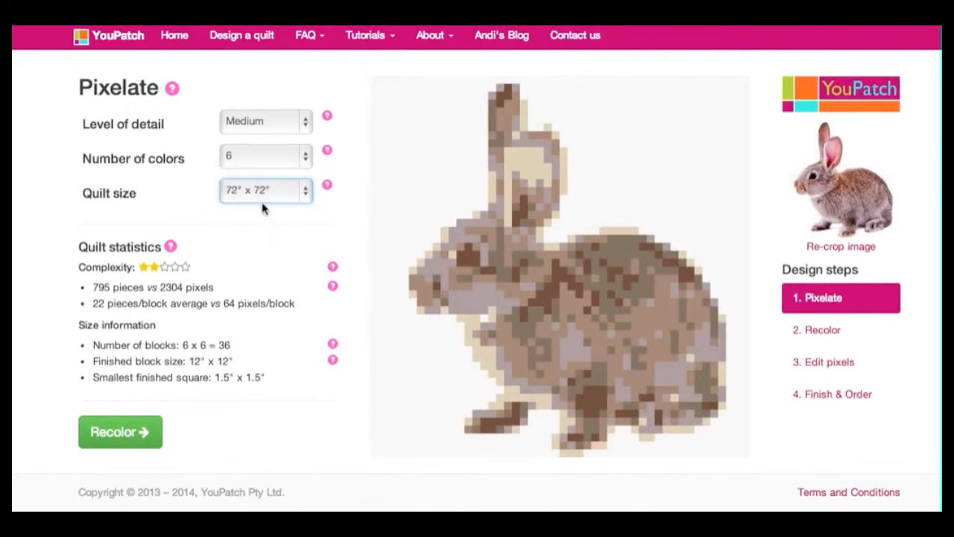
click(263, 192)
click(263, 163)
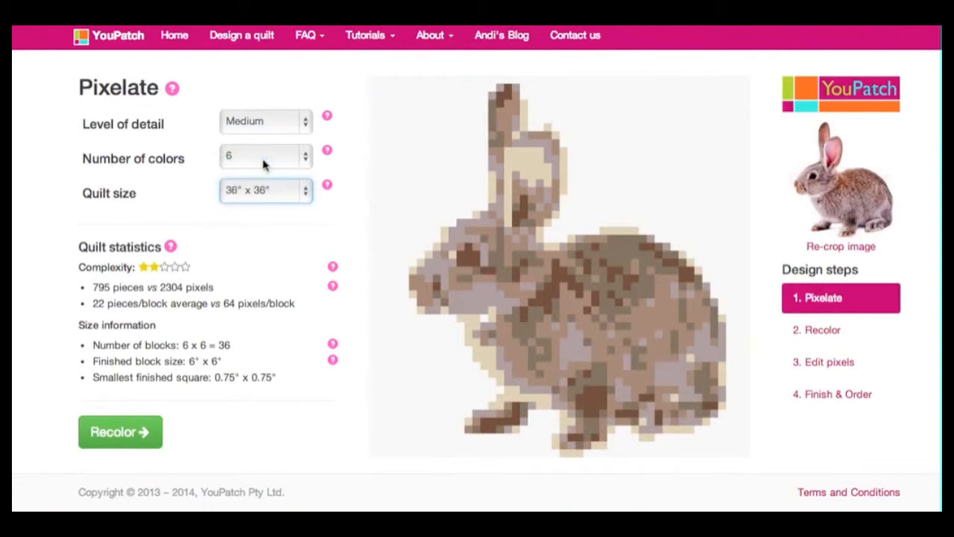
click(268, 191)
click(272, 236)
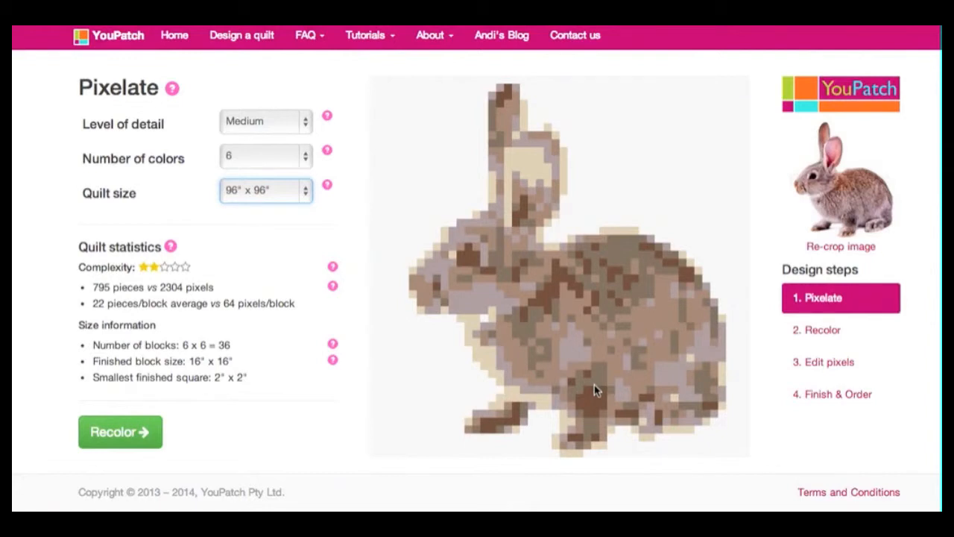
Step: Compare the 72" x 72" quilt size with 36" x 36" and settle on 72" x 72"
click(304, 193)
click(297, 176)
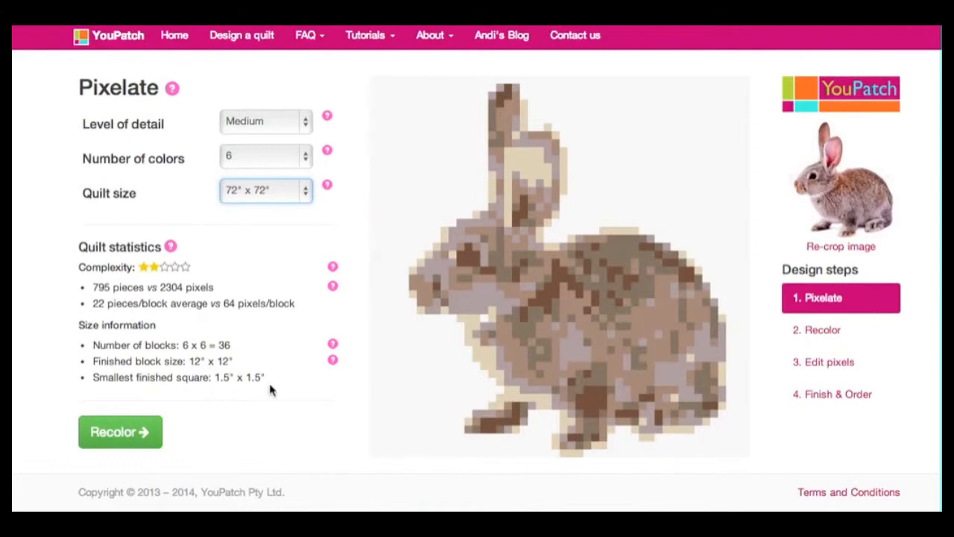
click(306, 196)
click(299, 162)
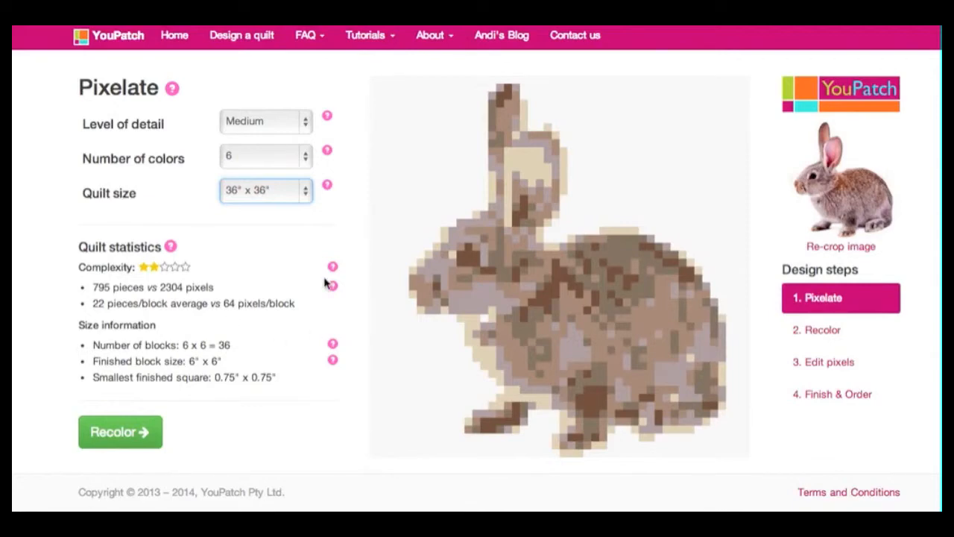
click(305, 189)
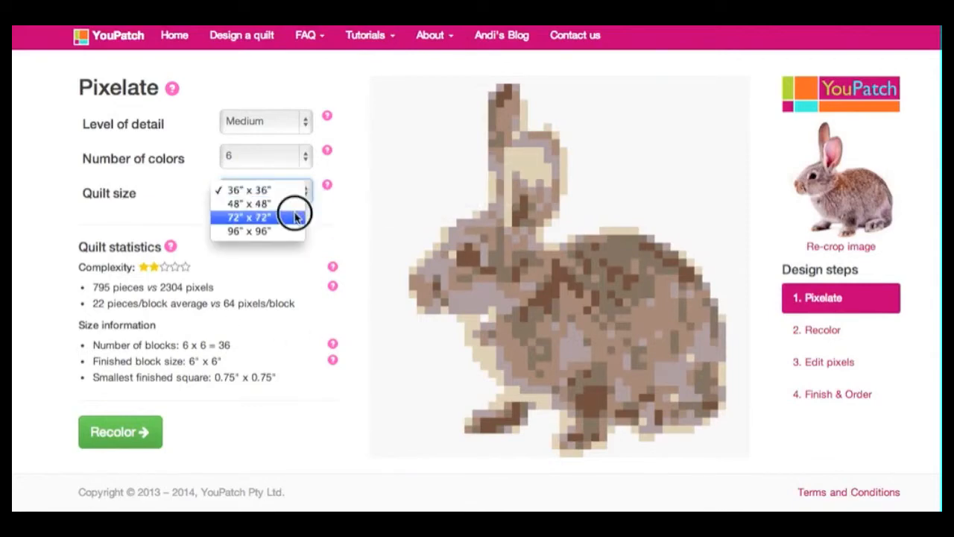
click(291, 216)
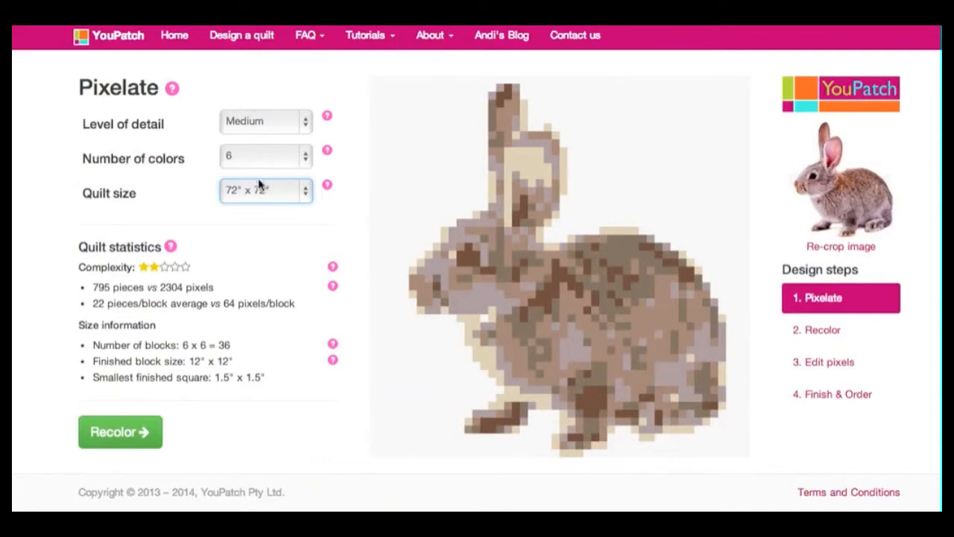